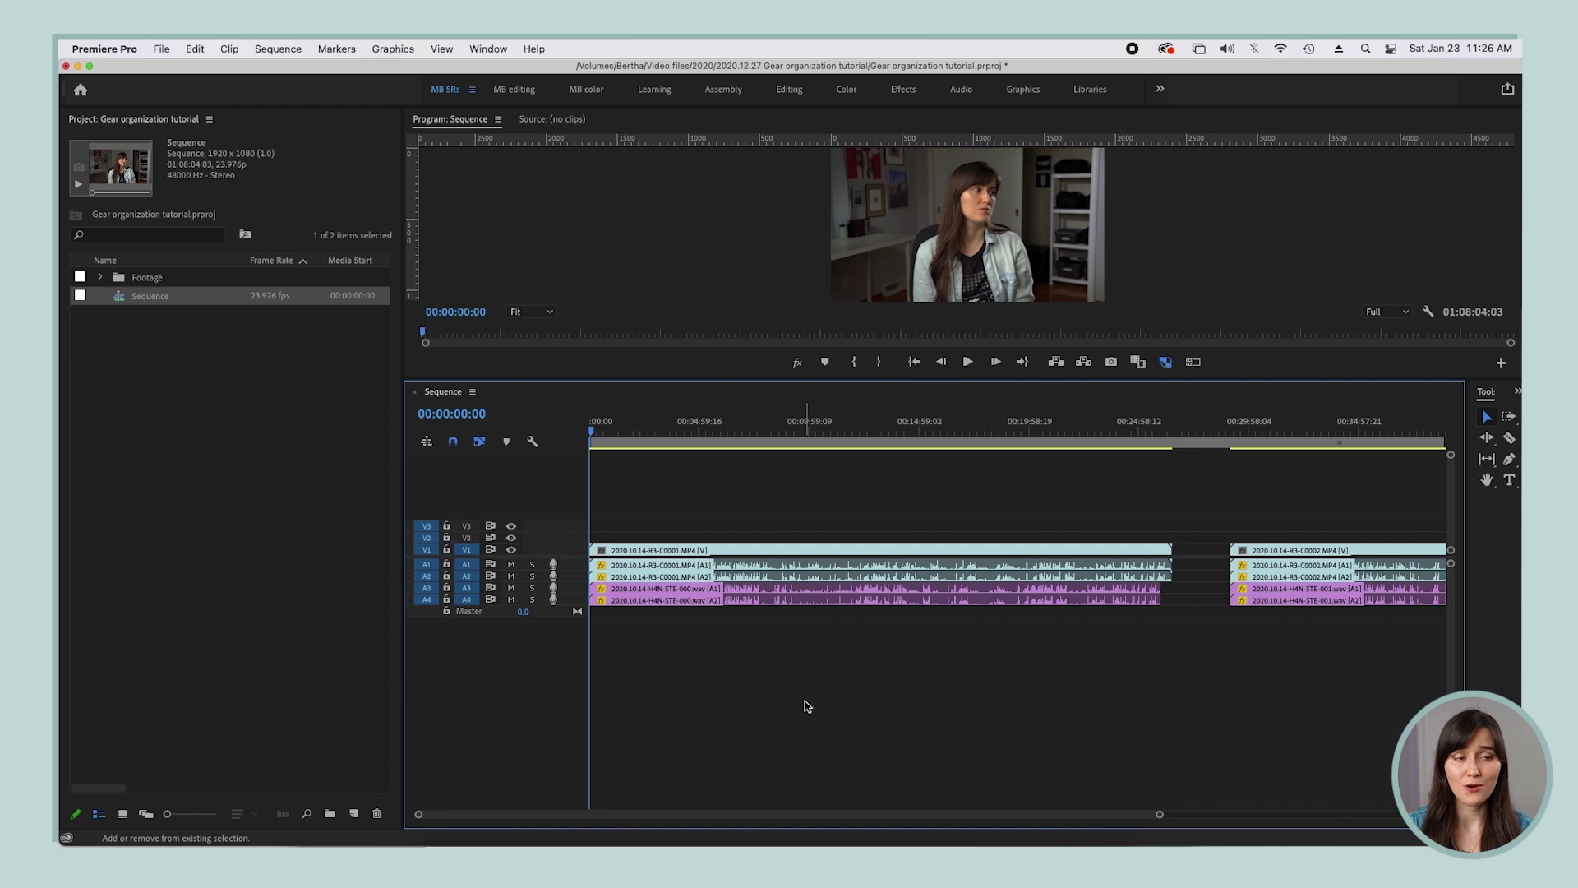
Expand all timeline tracks with Shift+= so the camera and recorder waveforms show in full
key("shift+equal")
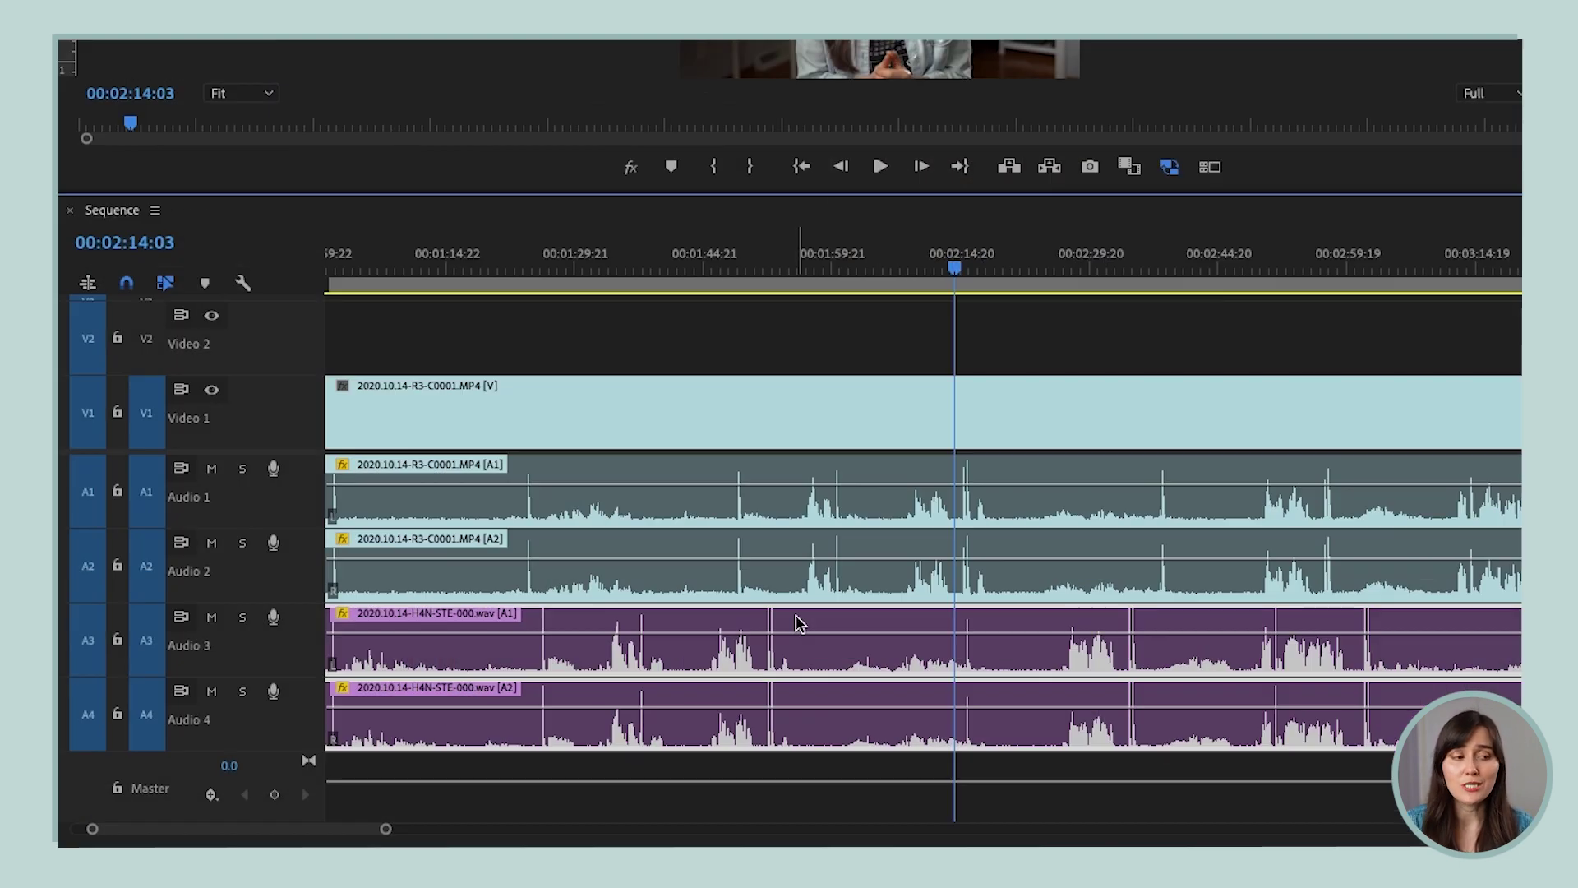
Slide the A3/A4 recorder WAV clips until their waveform peaks match the A1/A2 camera audio
left_click_drag(920, 622, 1010, 628)
key("=")
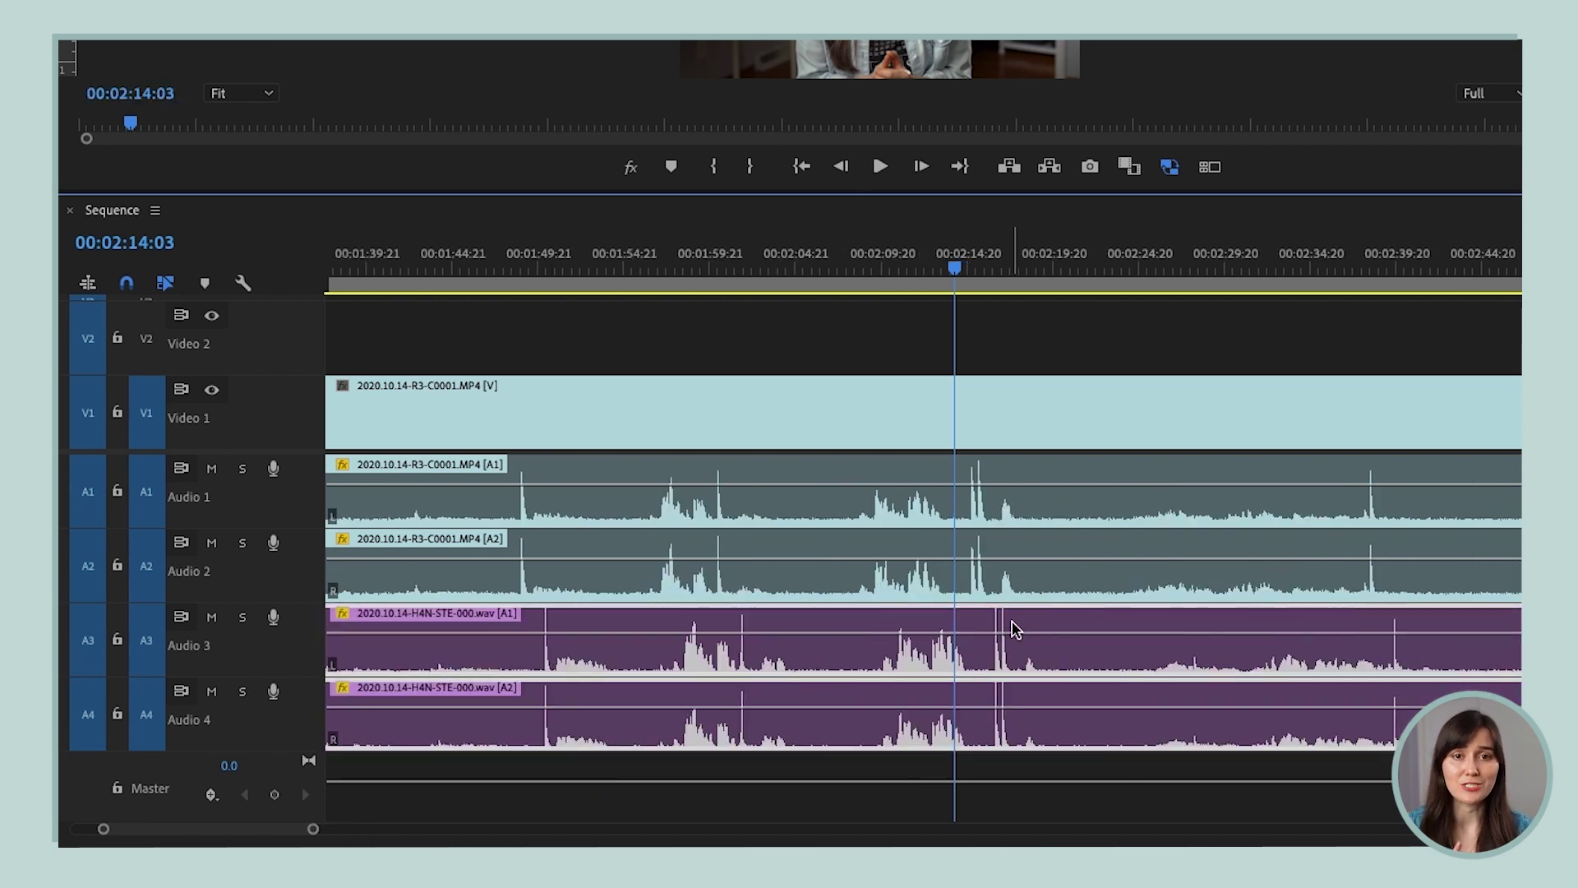
key("=")
key("=")
key("=")
mouse_move(1250, 627)
left_mouse_down()
mouse_move(1082, 634)
mouse_move(1121, 627)
mouse_move(1102, 624)
left_mouse_up()
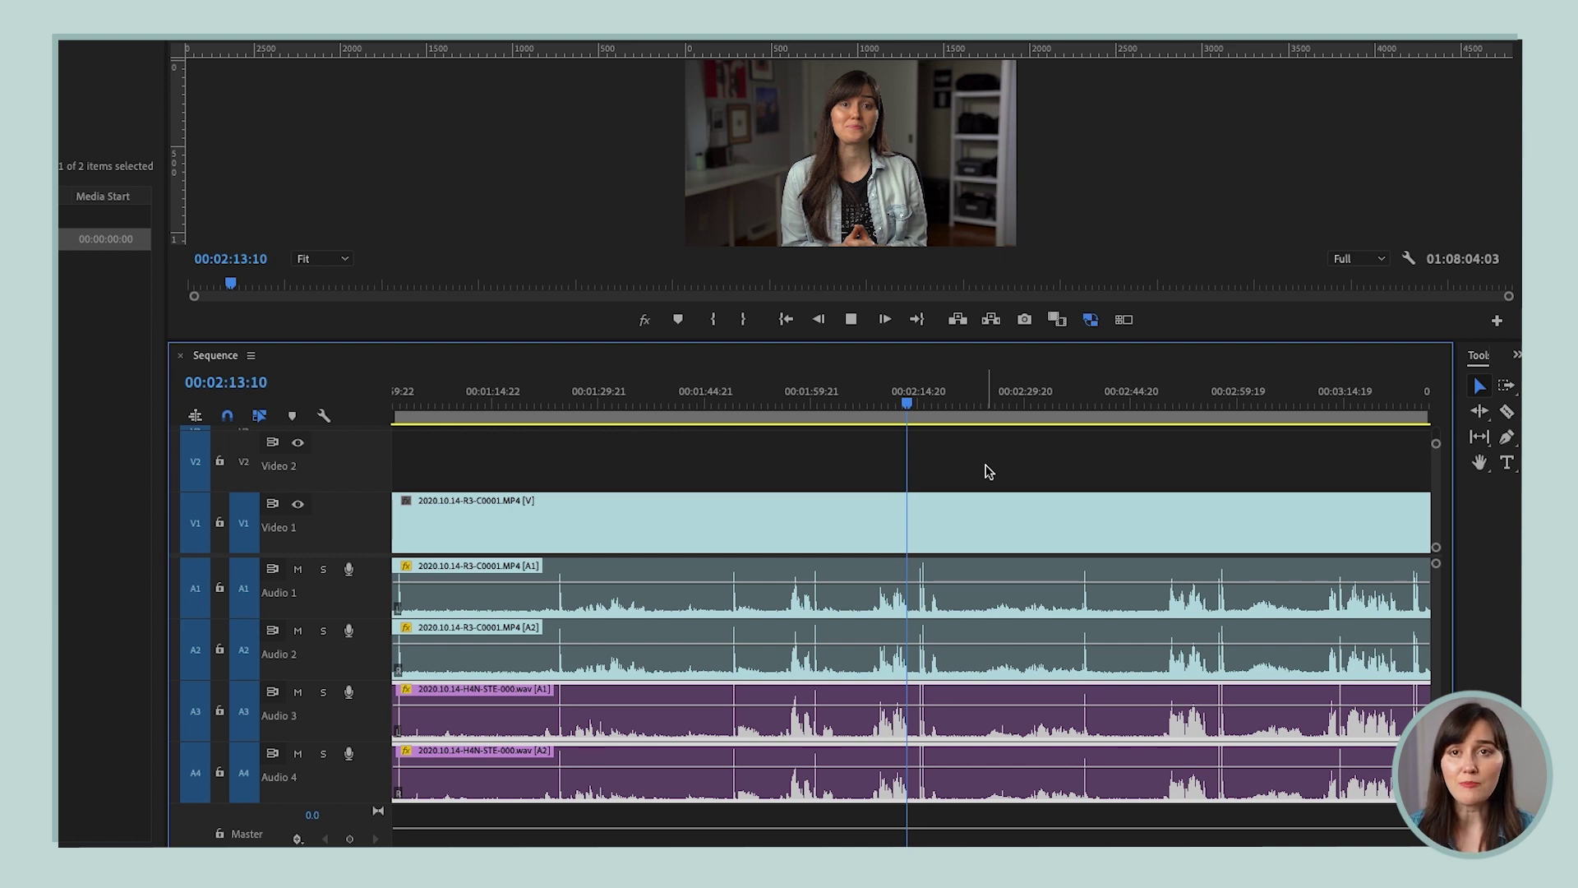
Stop playback, select the recorder and camera audio clips, and unlink the camera audio from its video
key("space")
left_click(970, 516)
left_click(960, 575, "shift")
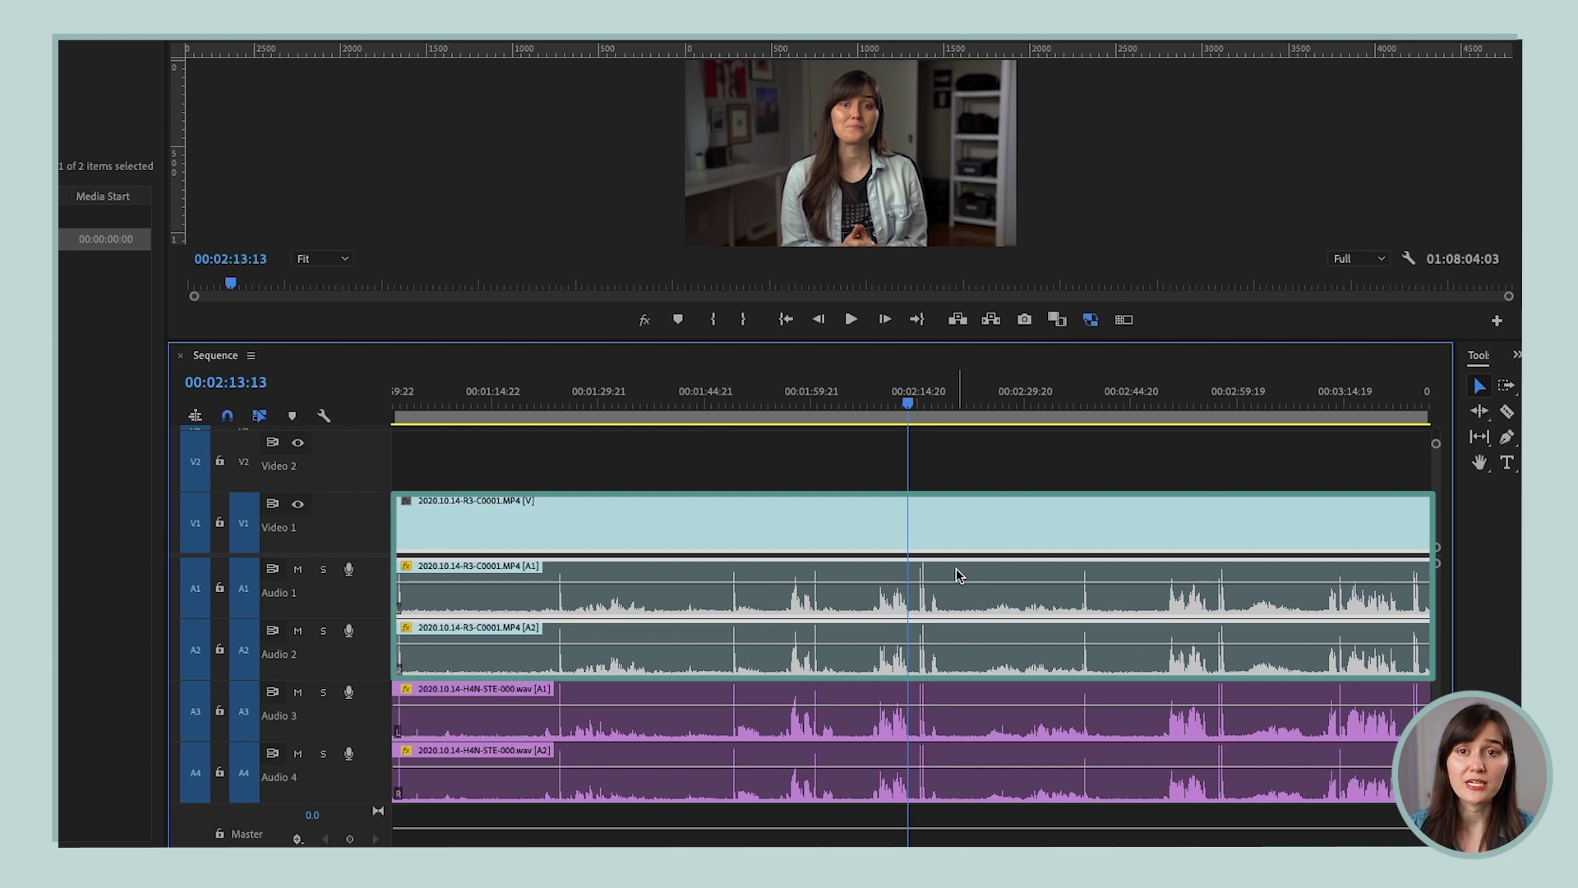
right_click(960, 576)
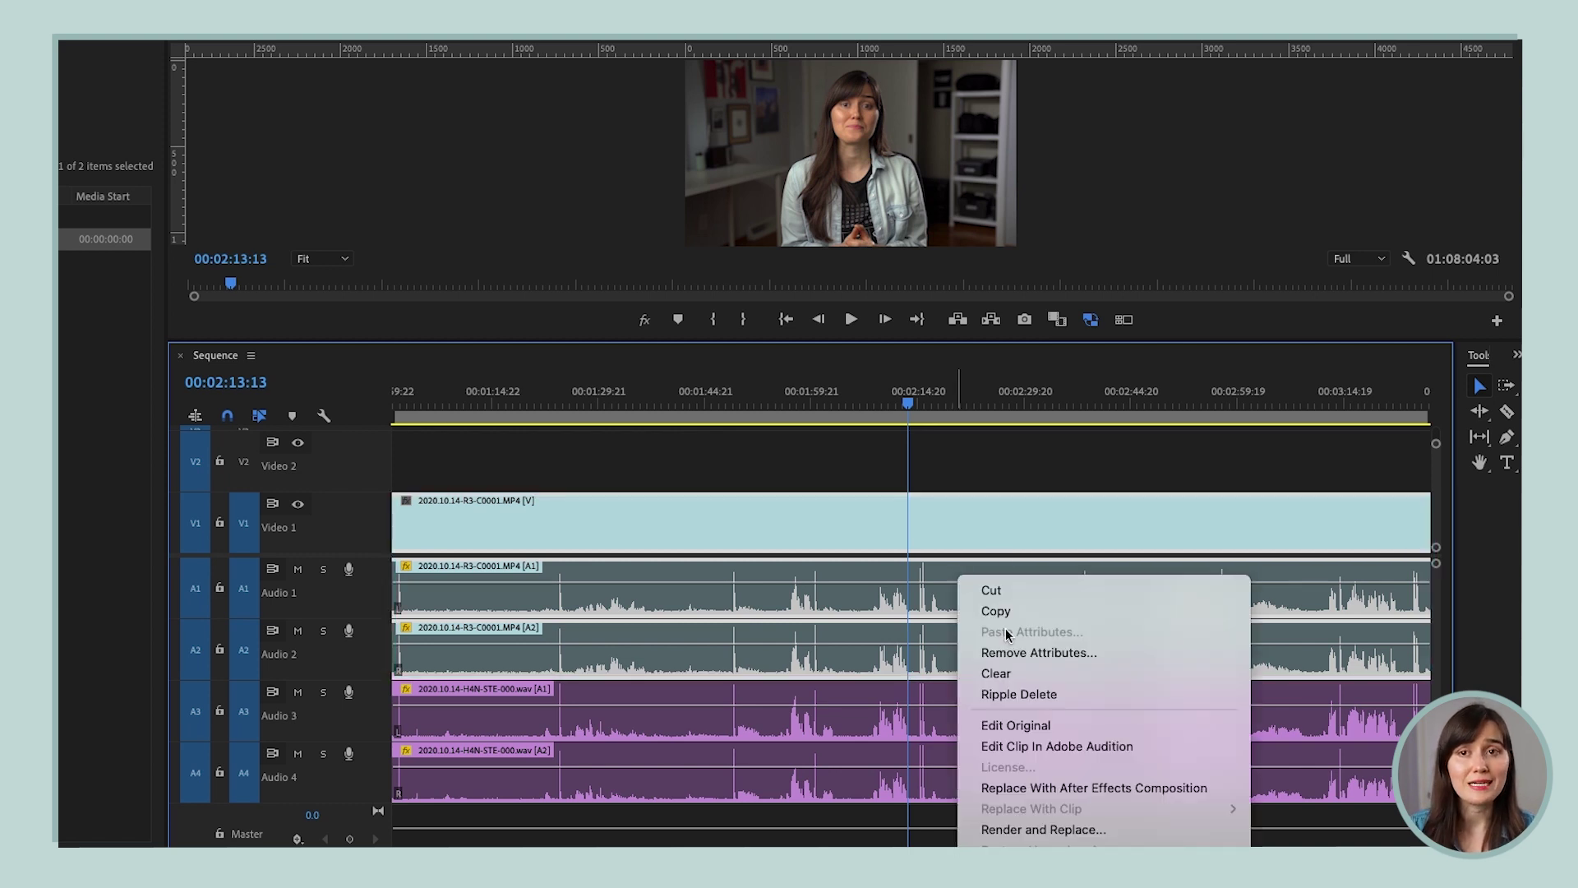
scroll(1054, 661, "down", 5)
left_click(1054, 658)
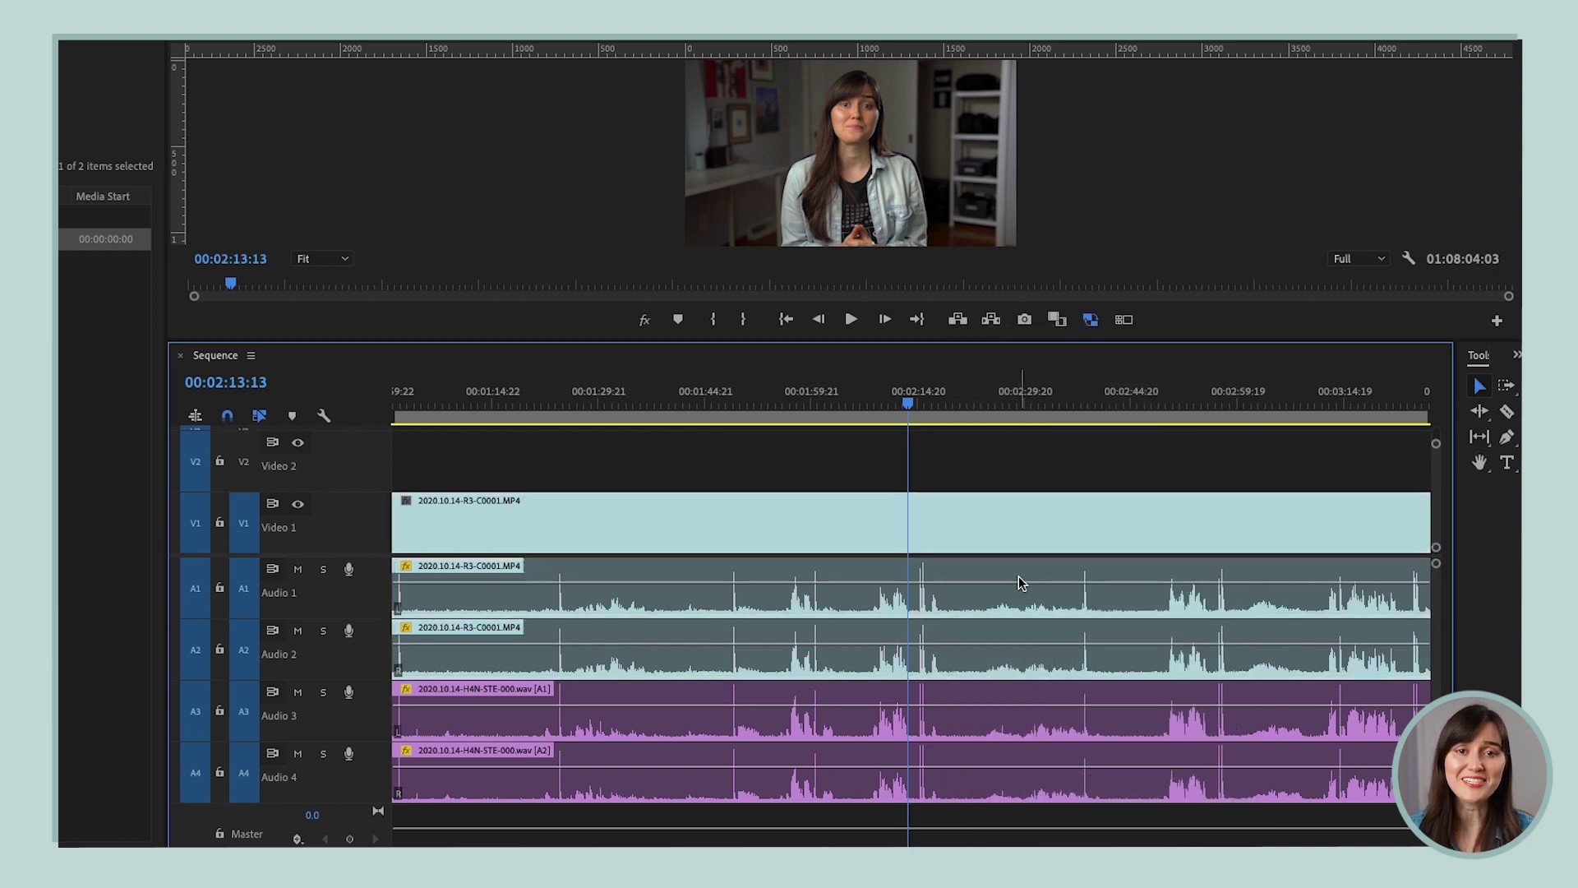
Delete the A1 and A2 camera audio clips and play back to check the sync
key("Delete")
left_click(1021, 632)
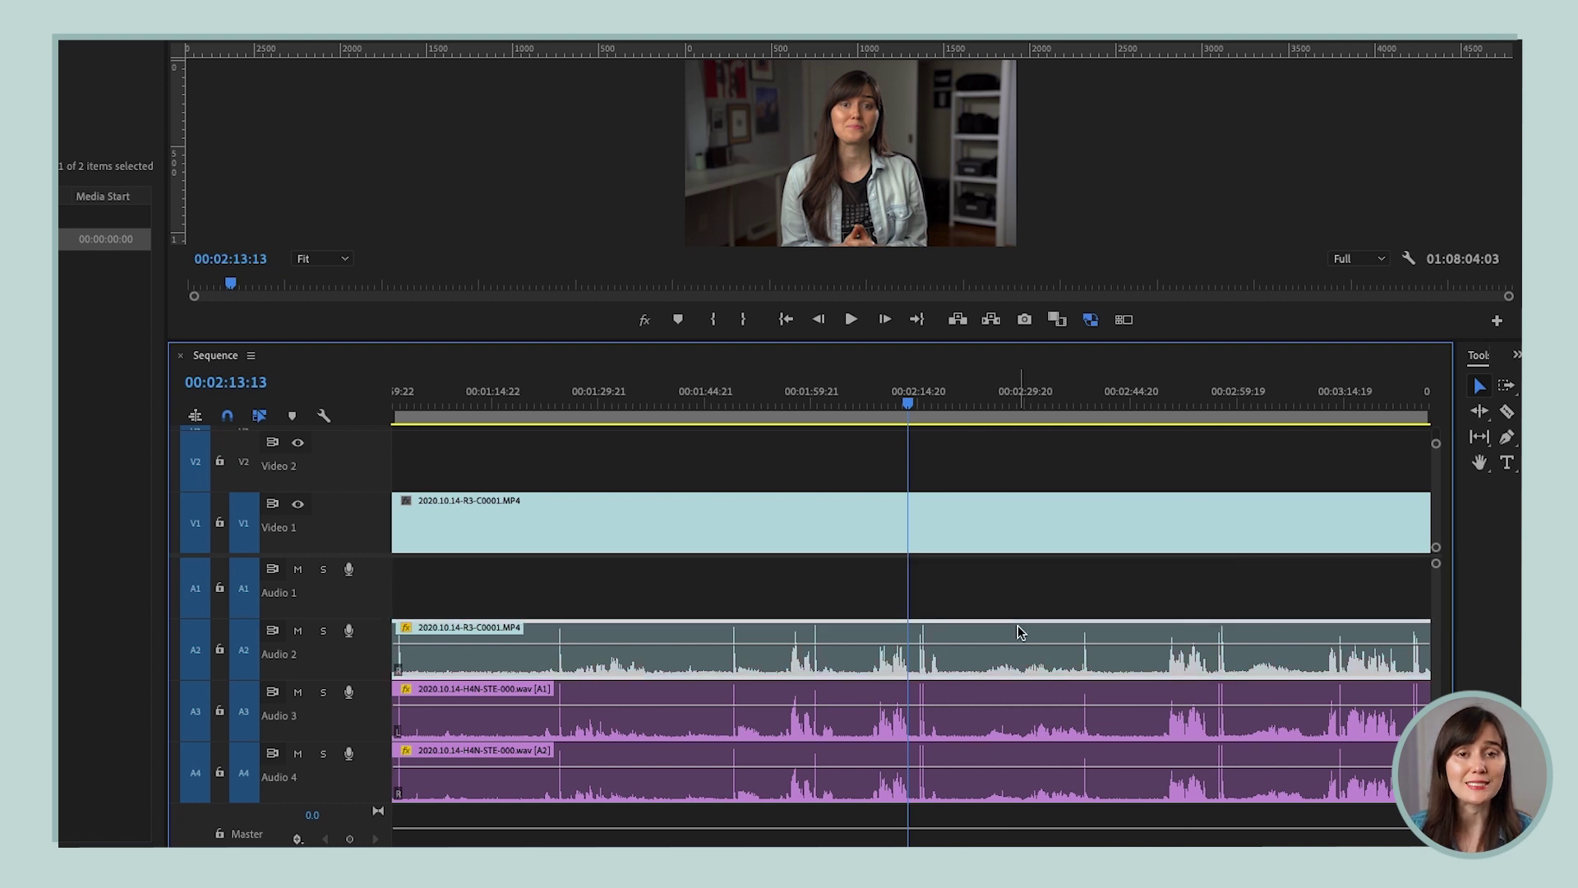
key("Delete")
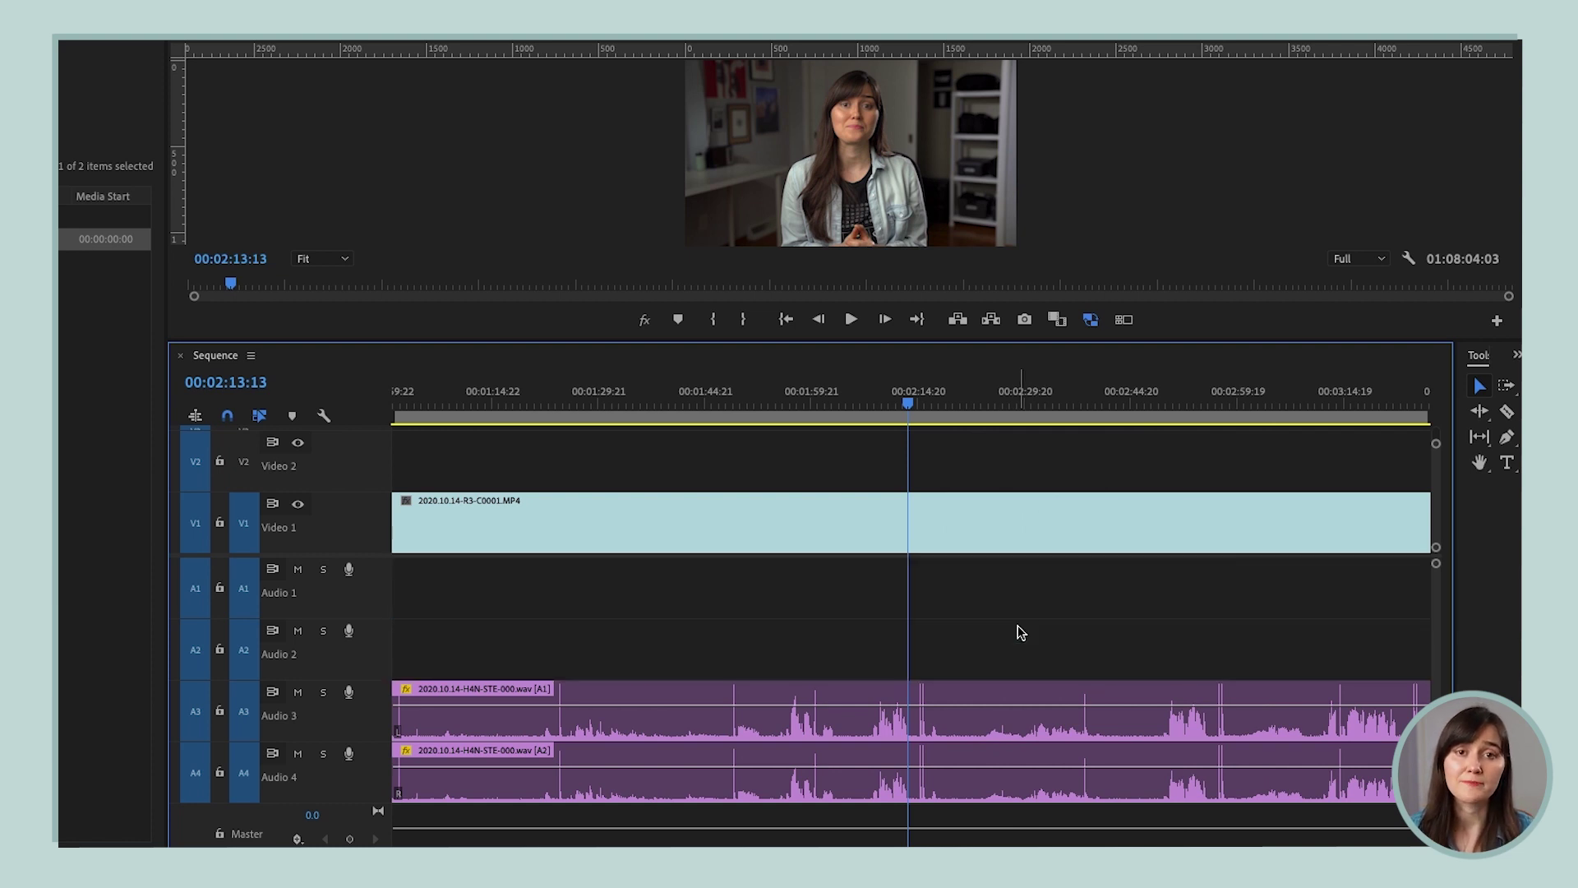
key("space")
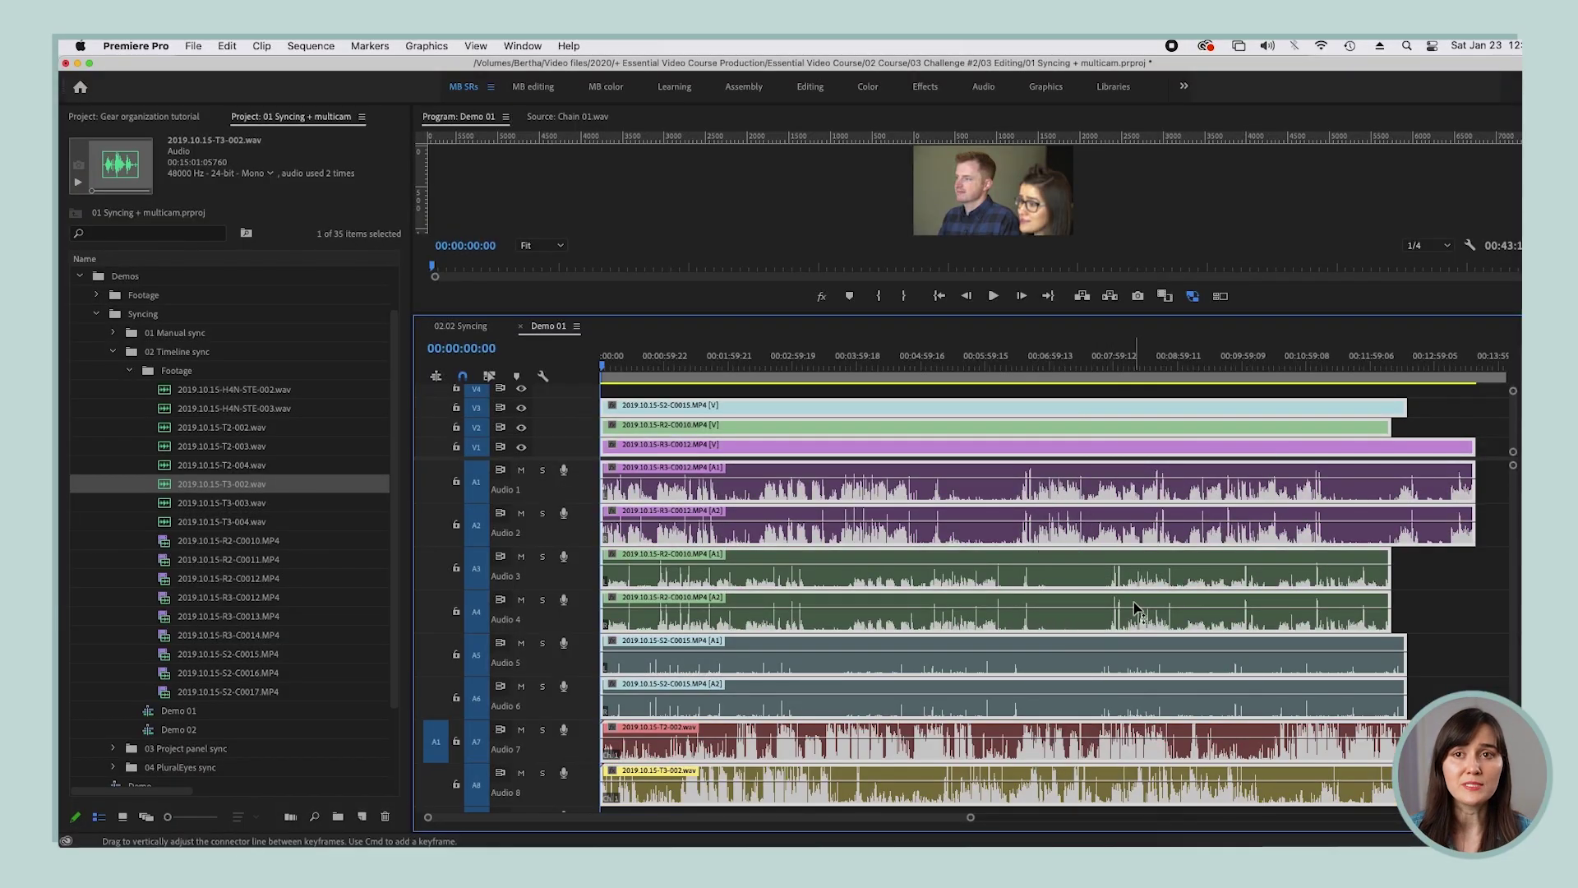
Synchronize the selected Demo 01 clips using Audio as the sync point
right_click(1132, 560)
scroll(1196, 653, "down", 3)
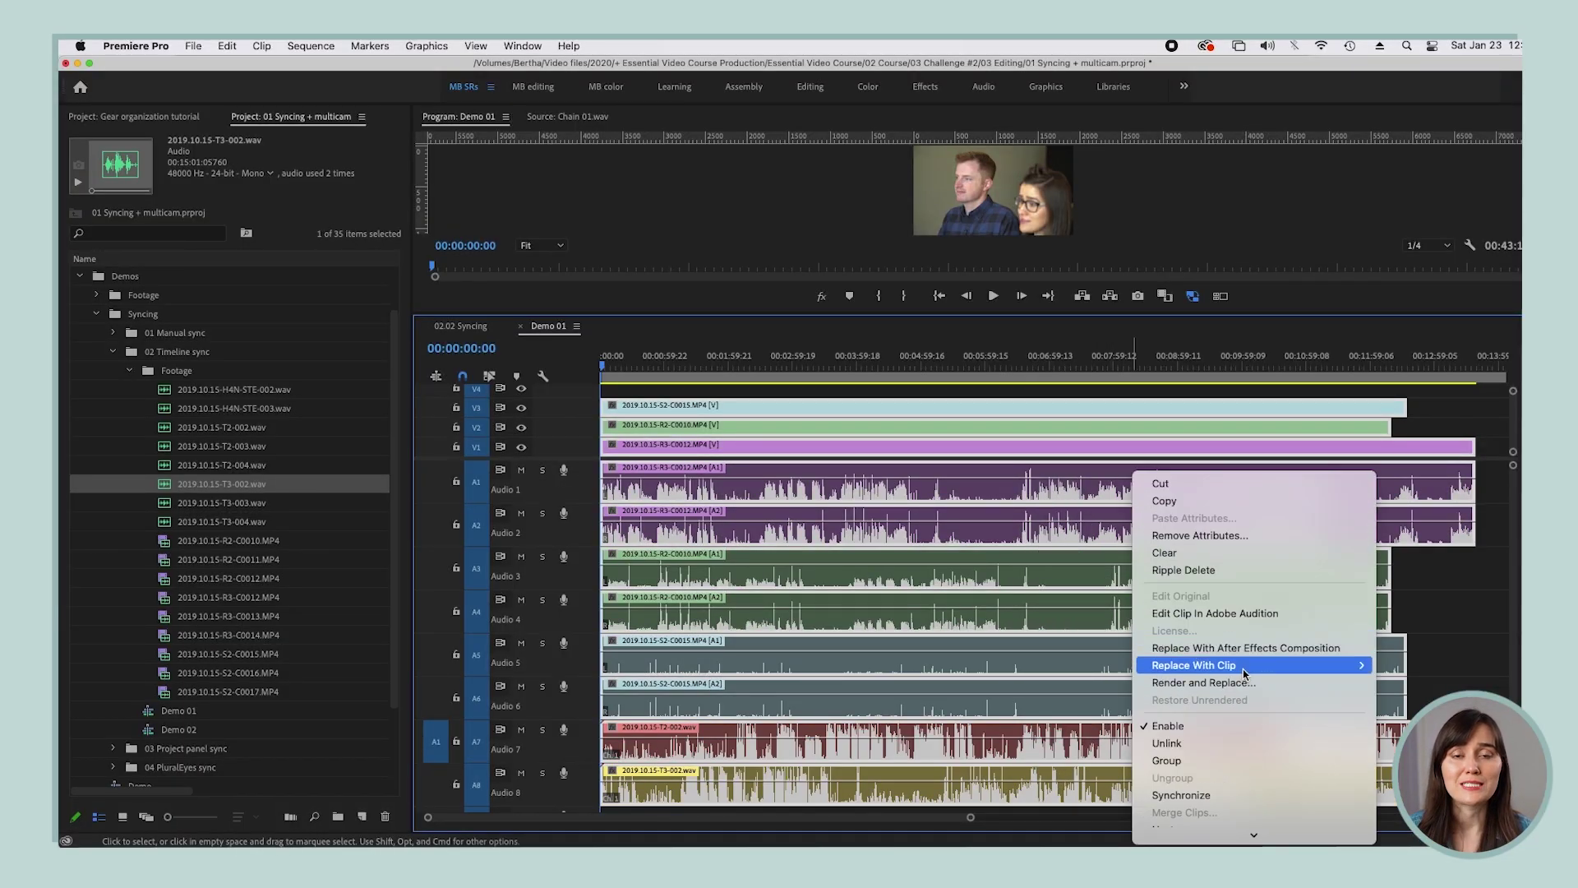
scroll(1245, 670, "down", 2)
left_click(1253, 726)
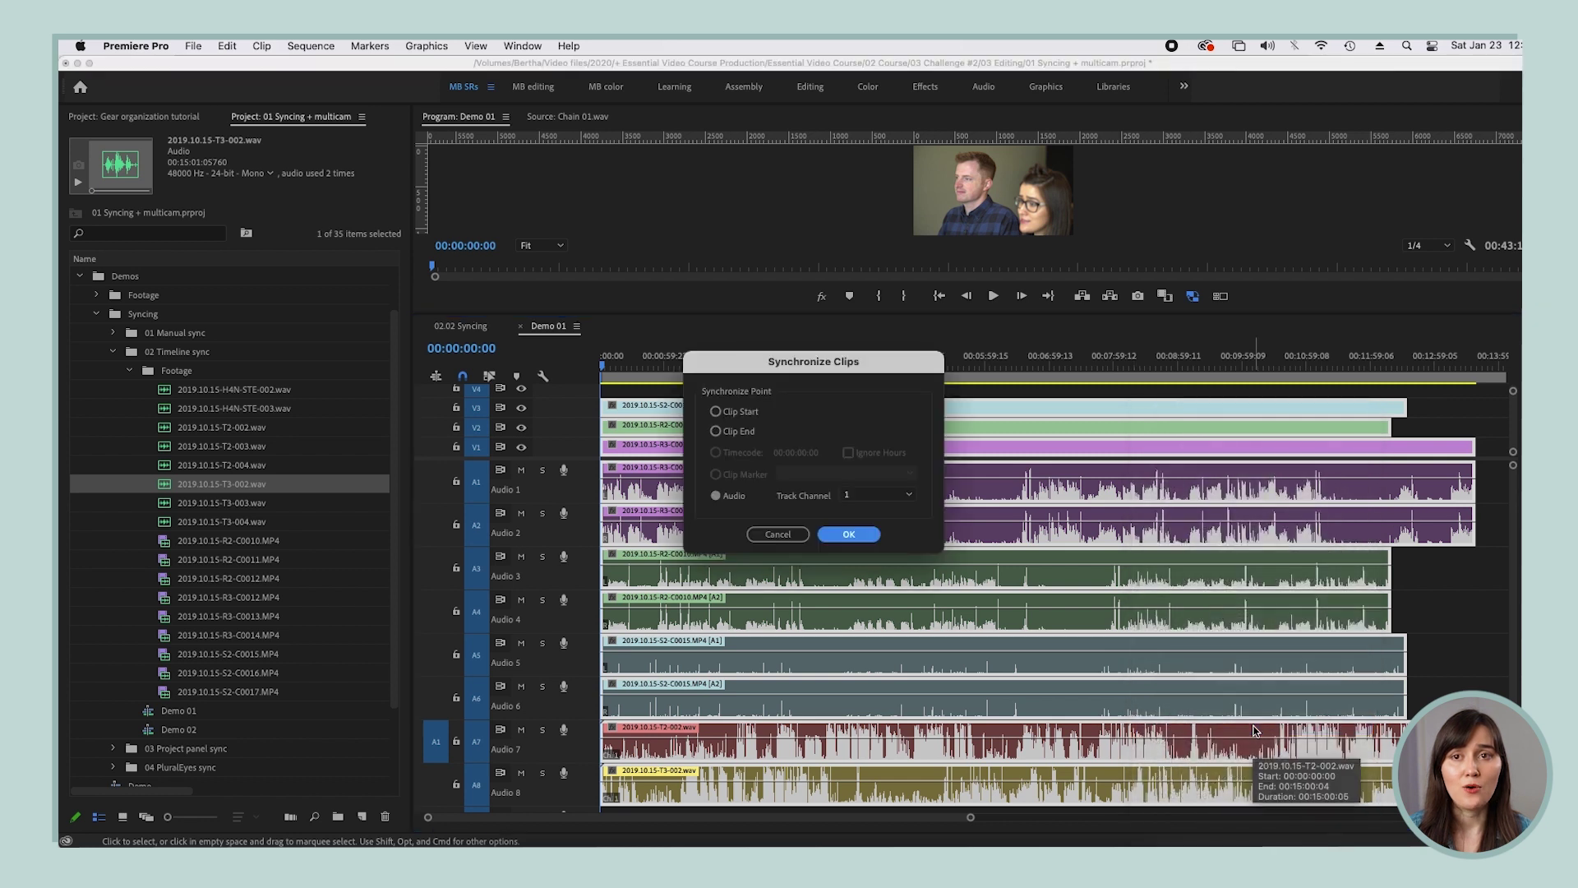
left_click(848, 540)
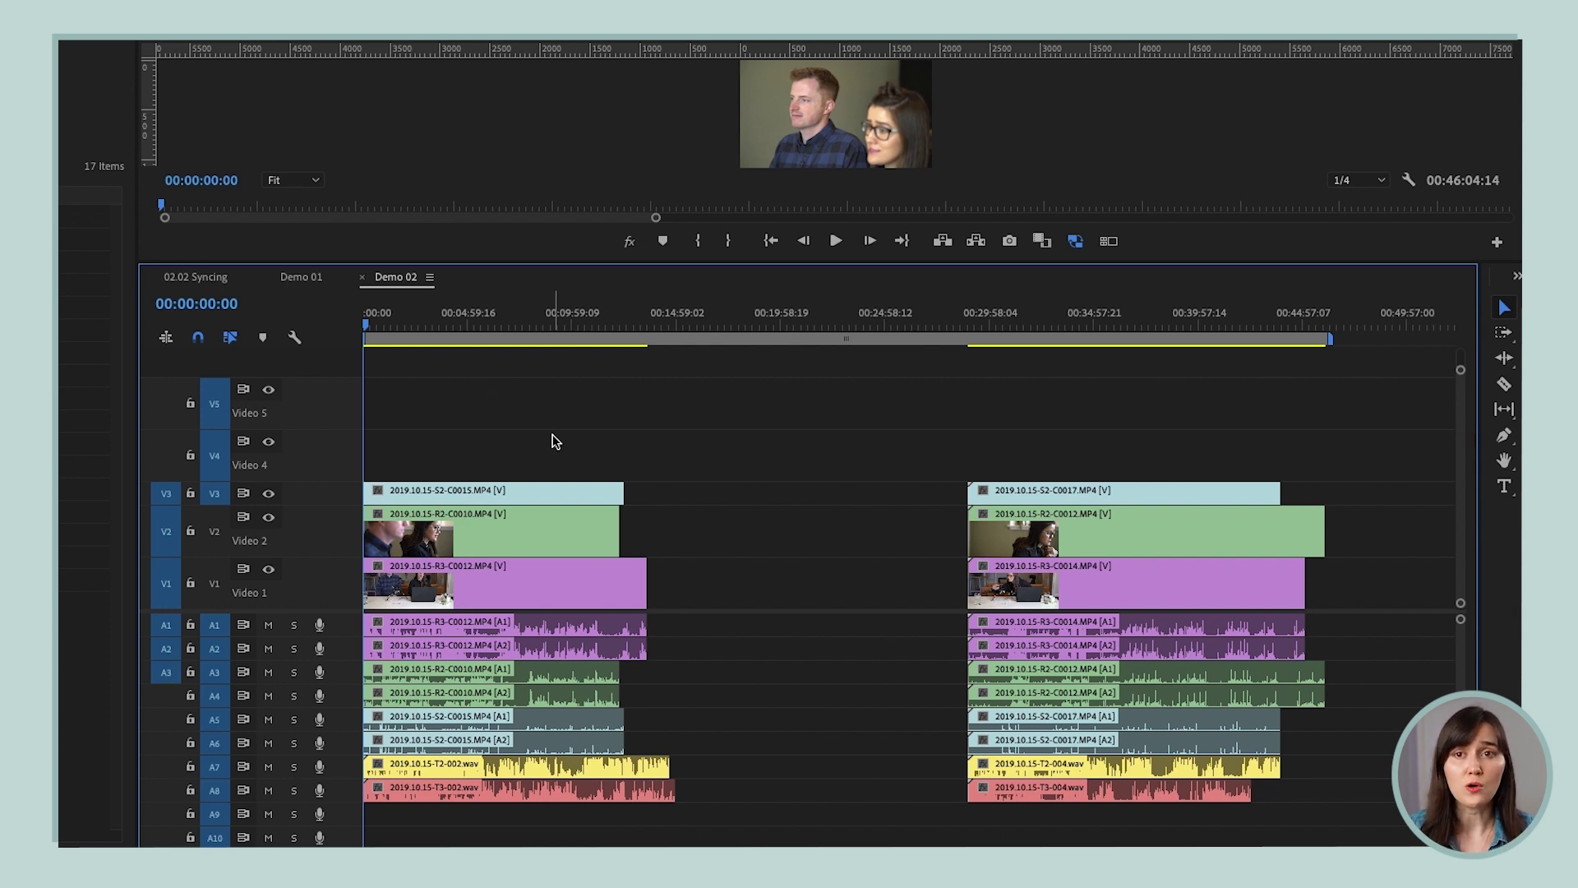
Marquee-select all clips in both Demo 02 groups and bring up their options menu
left_click_drag(552, 442, 1157, 837)
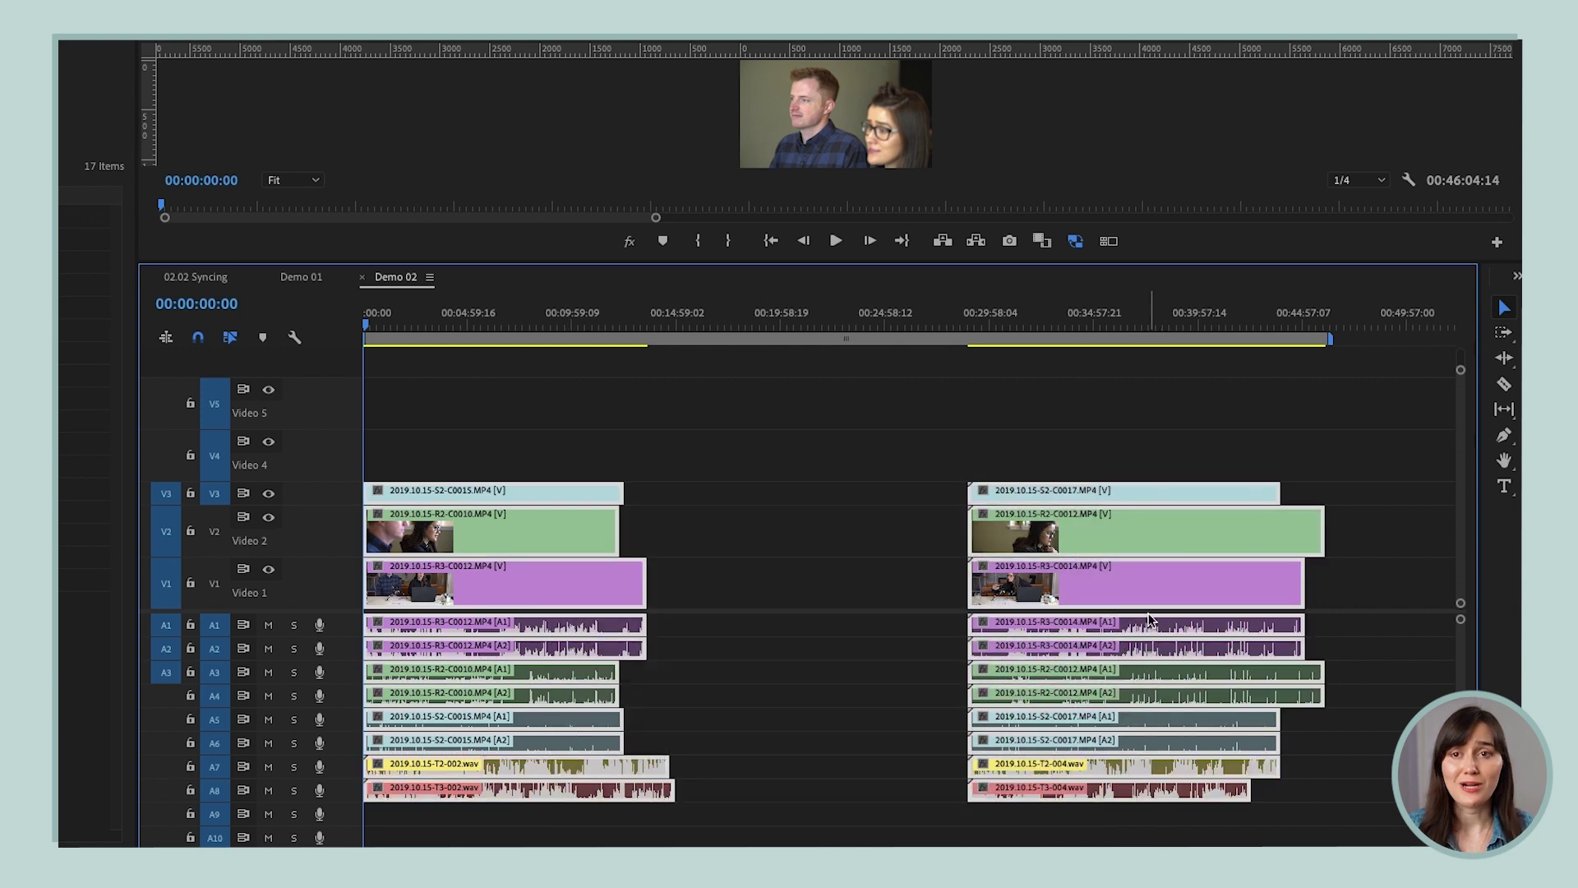
right_click(1152, 594)
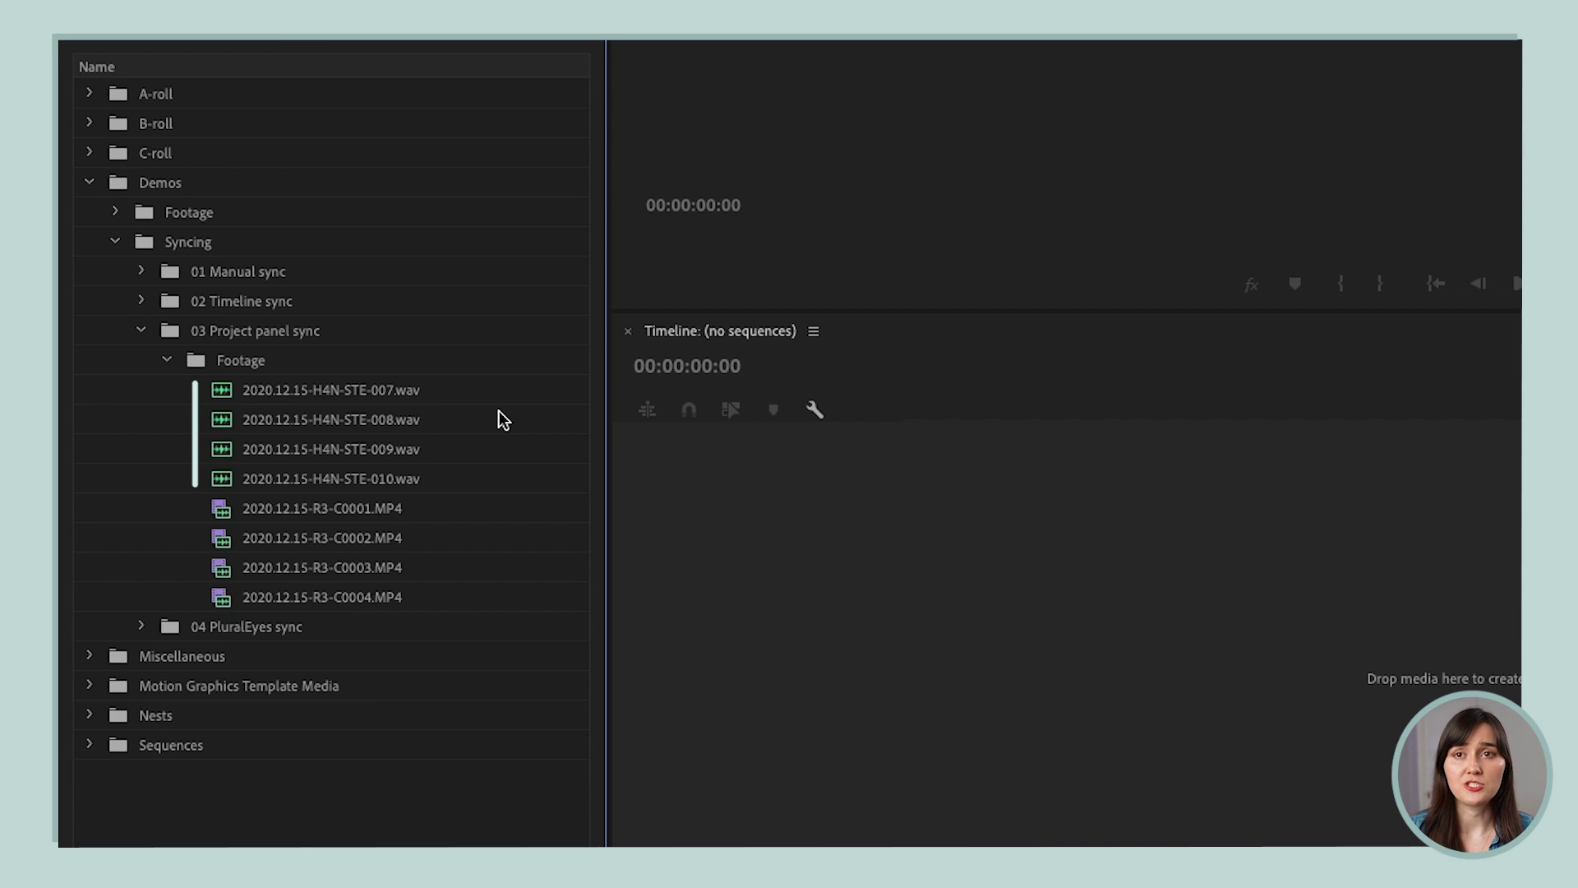
Select 2020.12.15-H4N-STE-007.wav through 2020.12.15-R3-C0004.MP4 and bring up their options menu
left_click(403, 393)
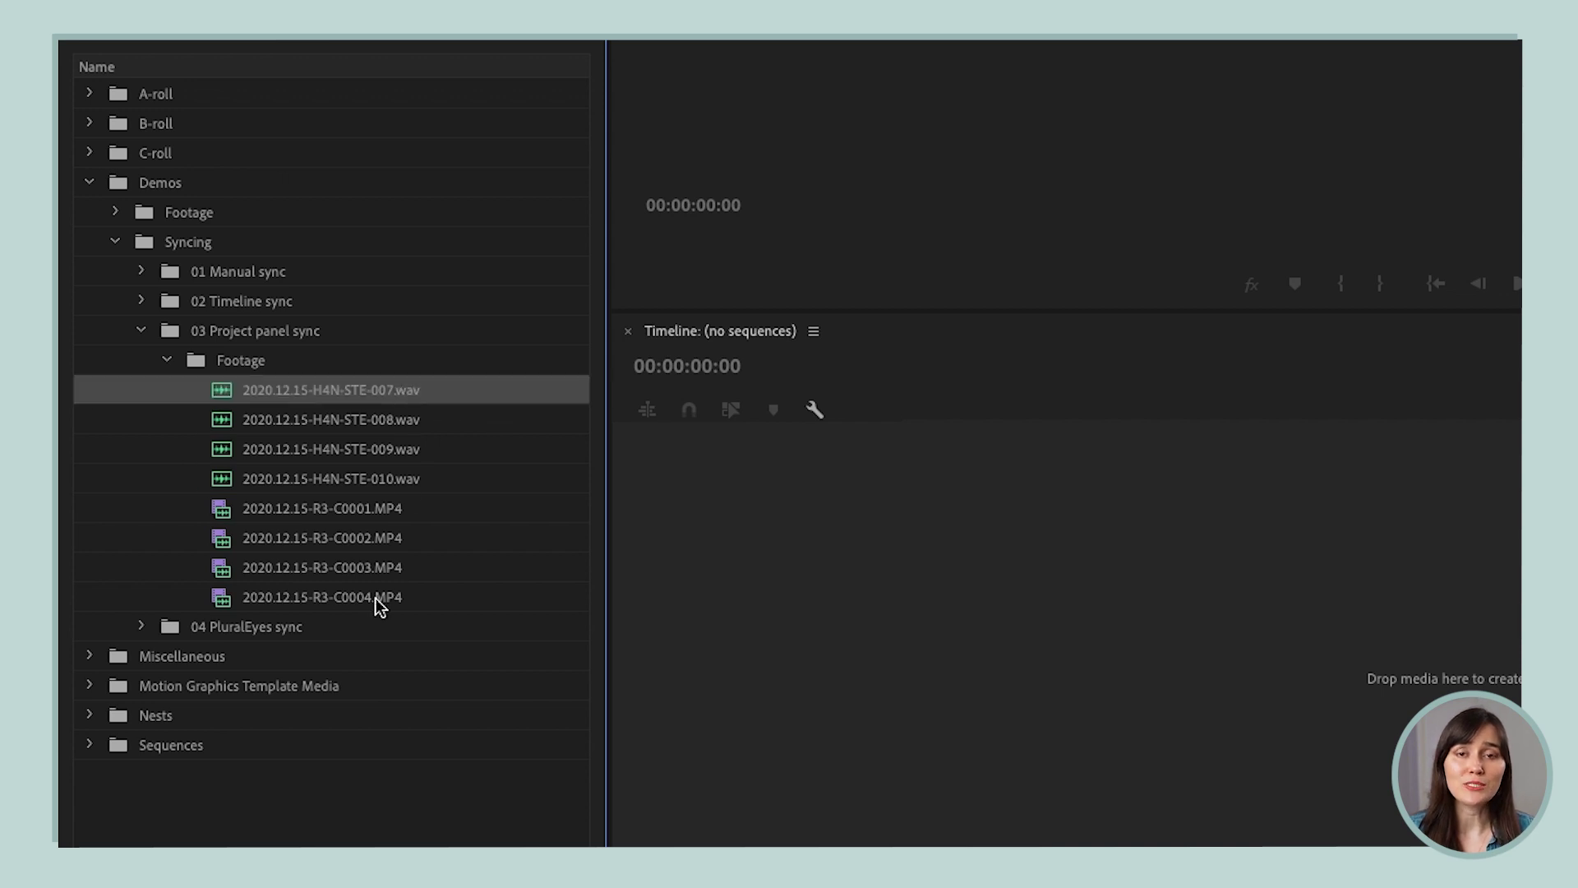
left_click(379, 600, "shift")
right_click(443, 390)
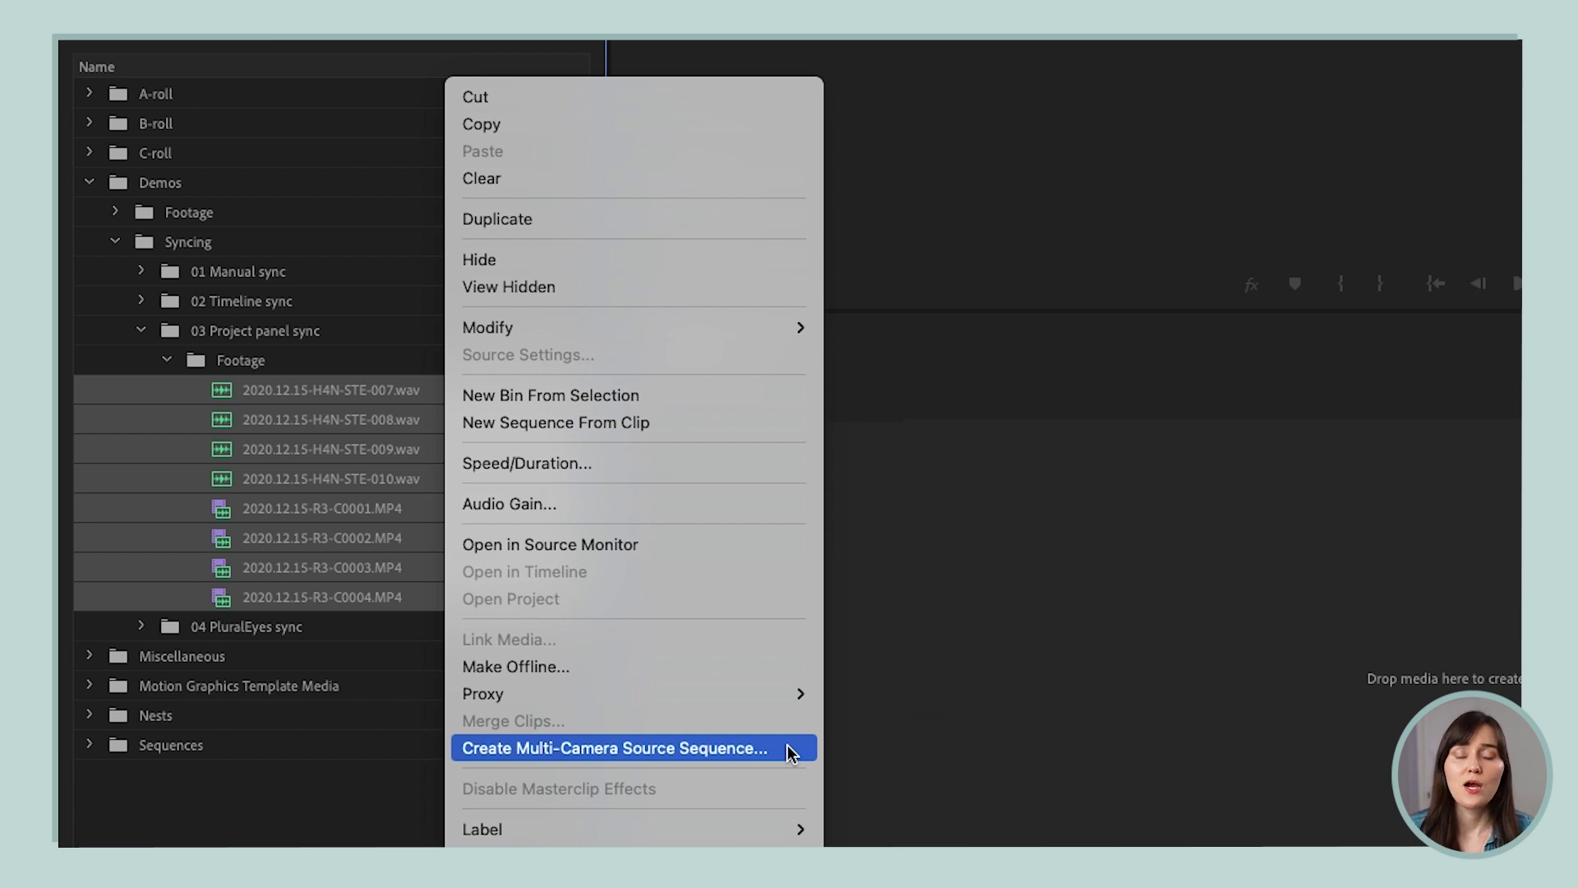
Create multi-camera source sequences named Video Clip Name + MC, synchronized by Audio
left_click(791, 753)
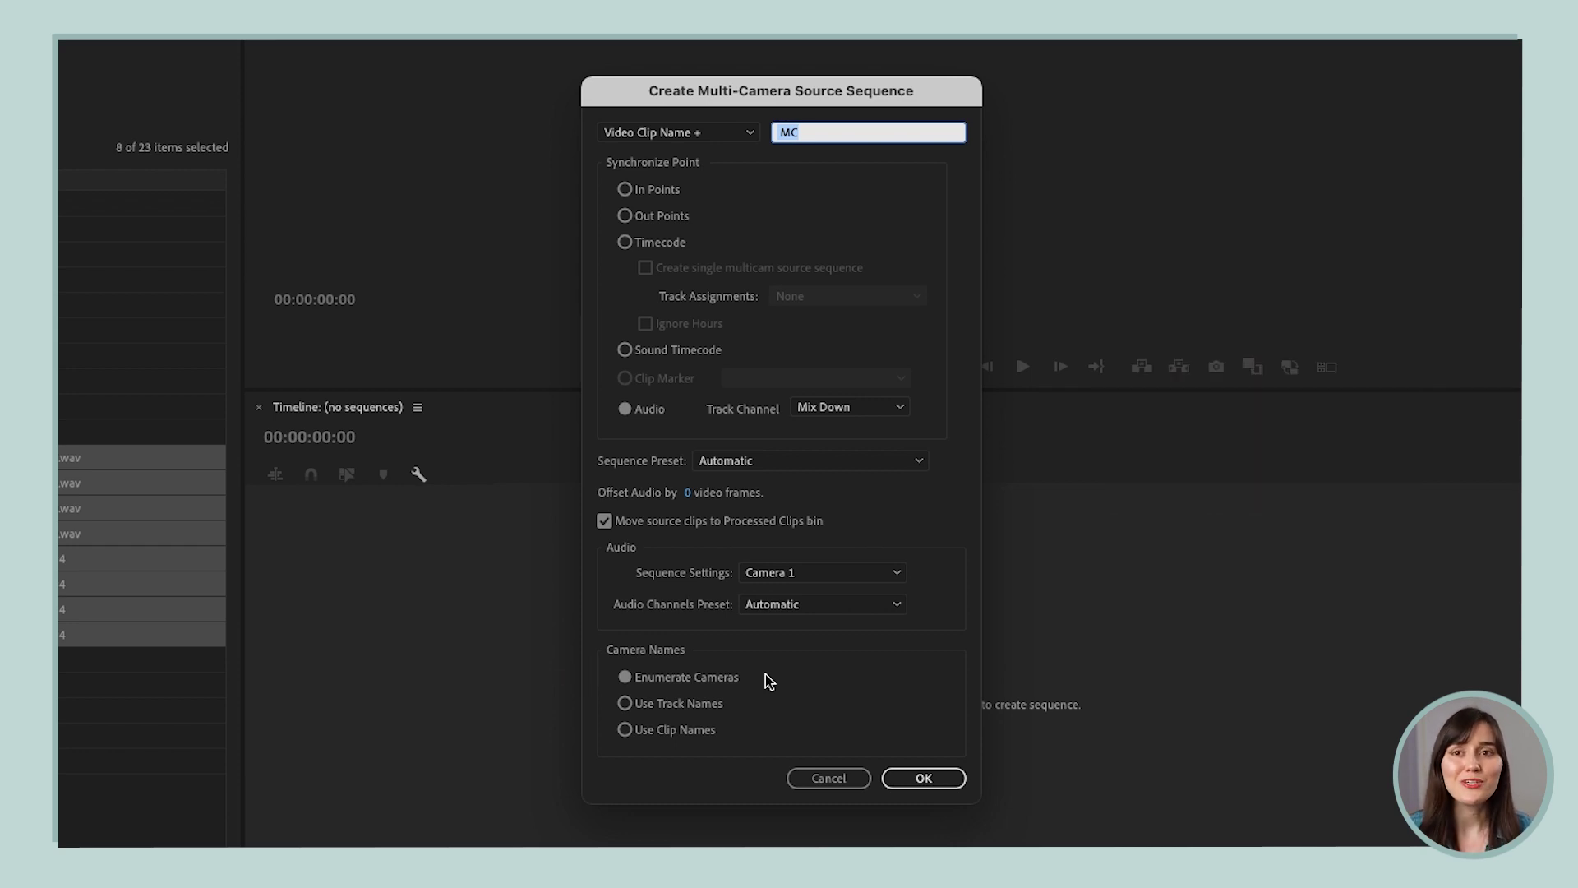
left_click(948, 779)
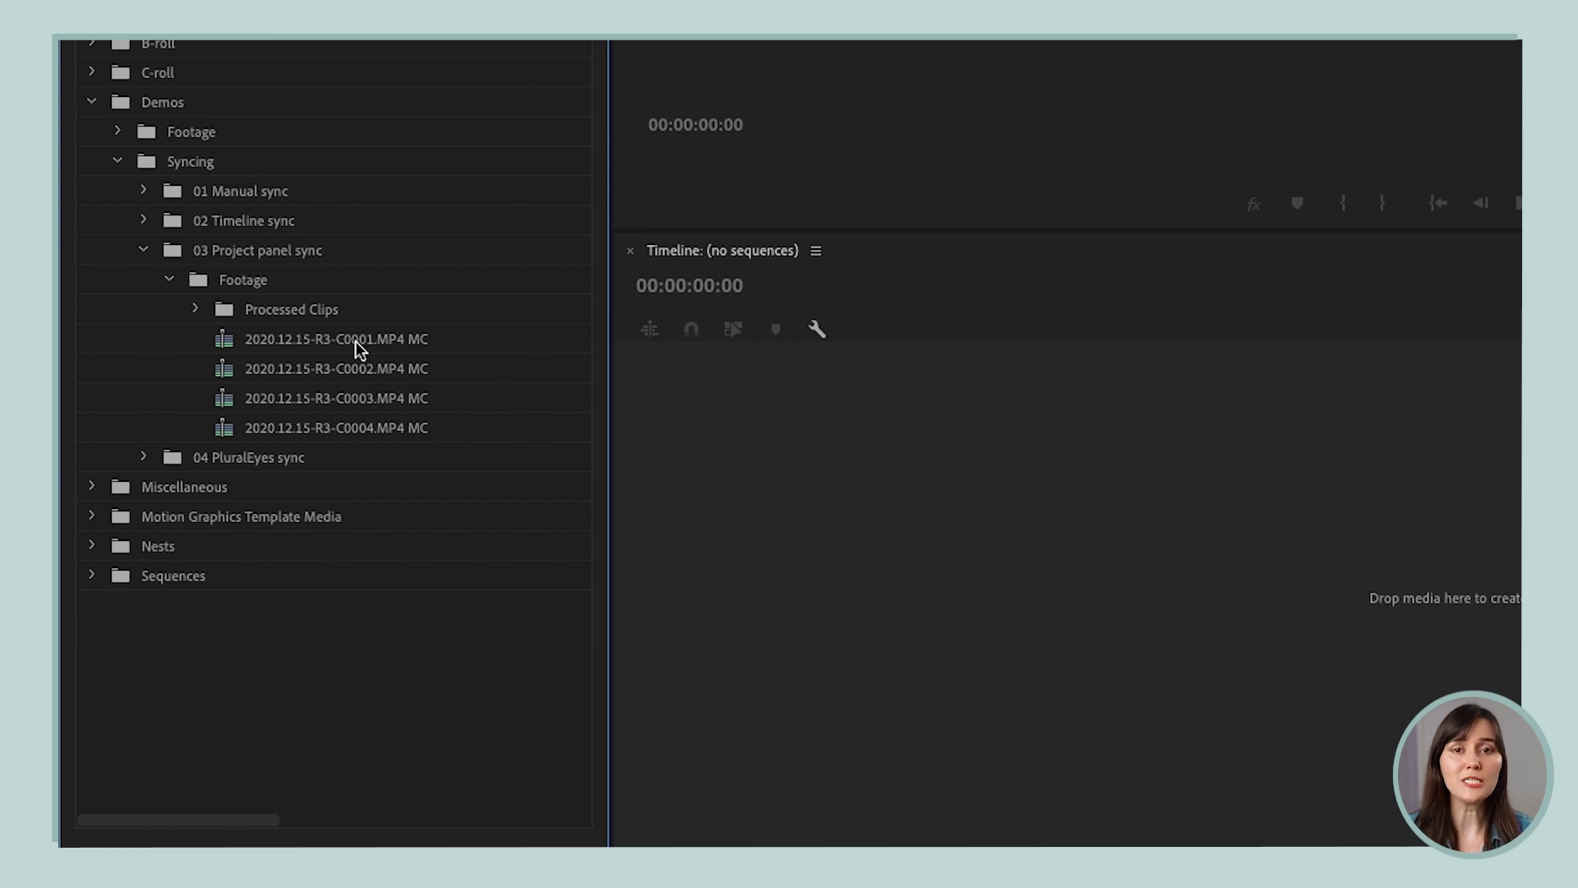
Expand the Processed Clips bin to show the original four WAV and four MP4 files
left_click(196, 311)
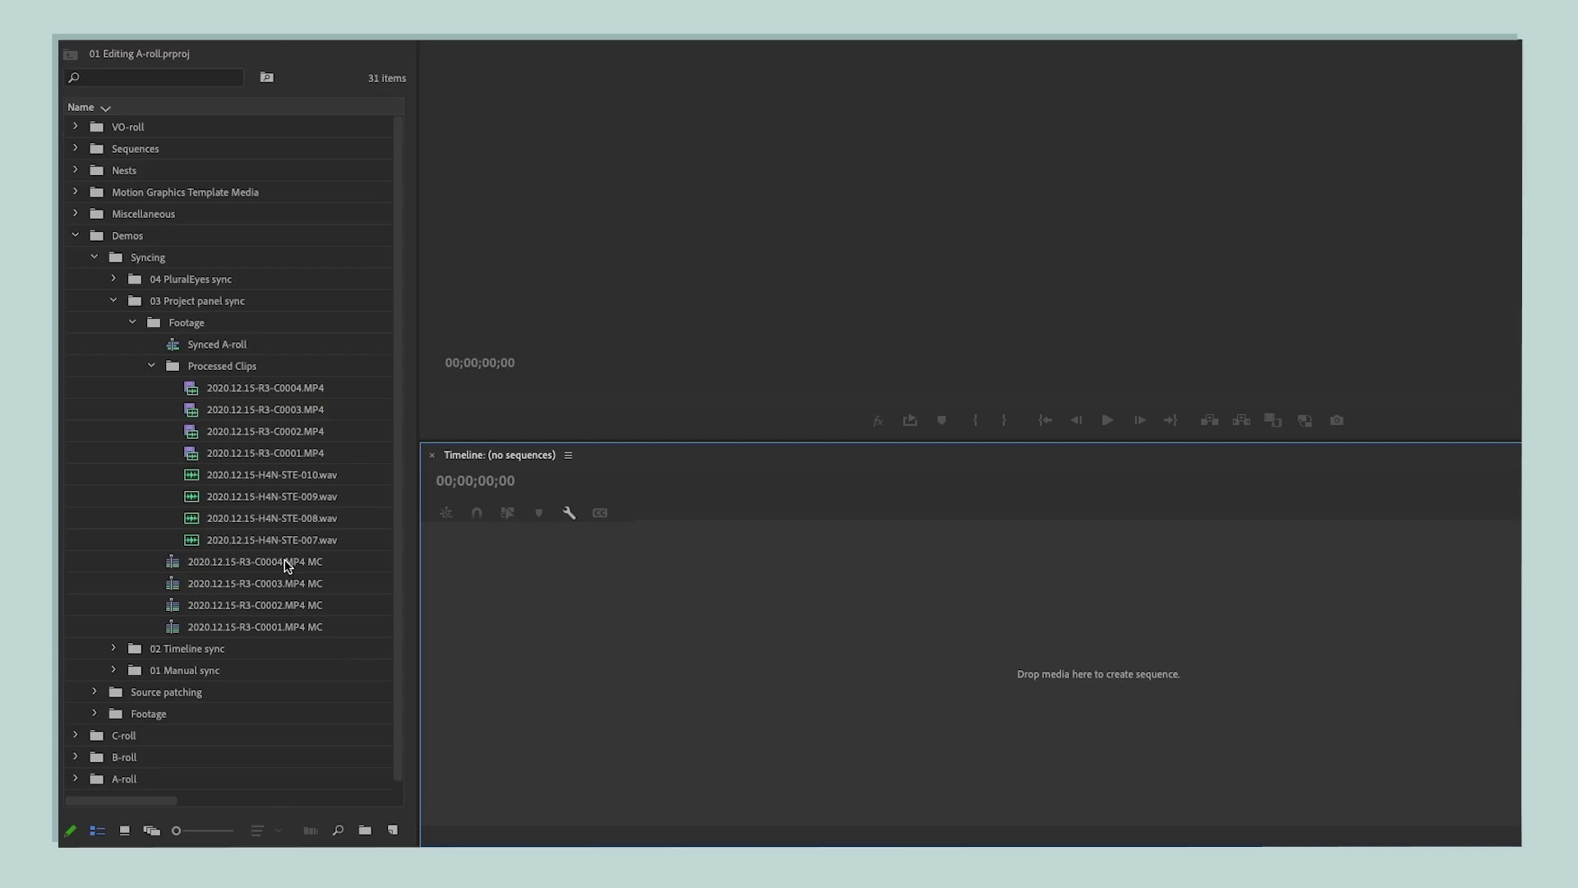
Drag all four MC multicam sequences into the empty Timeline to build a new sequence
left_click(284, 563)
left_click(284, 627, "shift")
left_click_drag(283, 609, 803, 662)
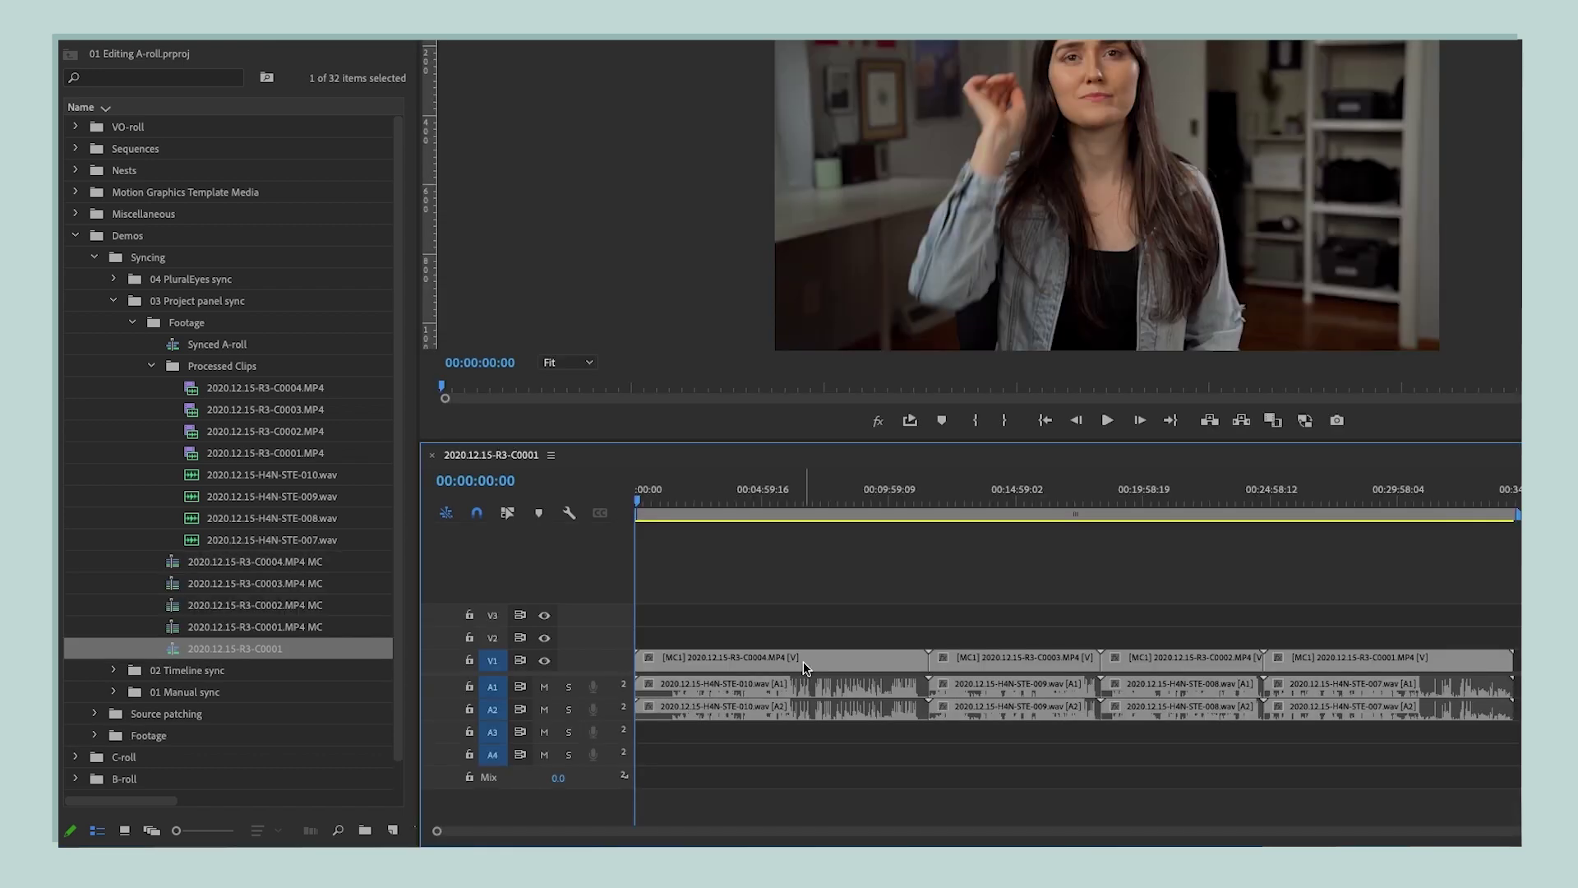